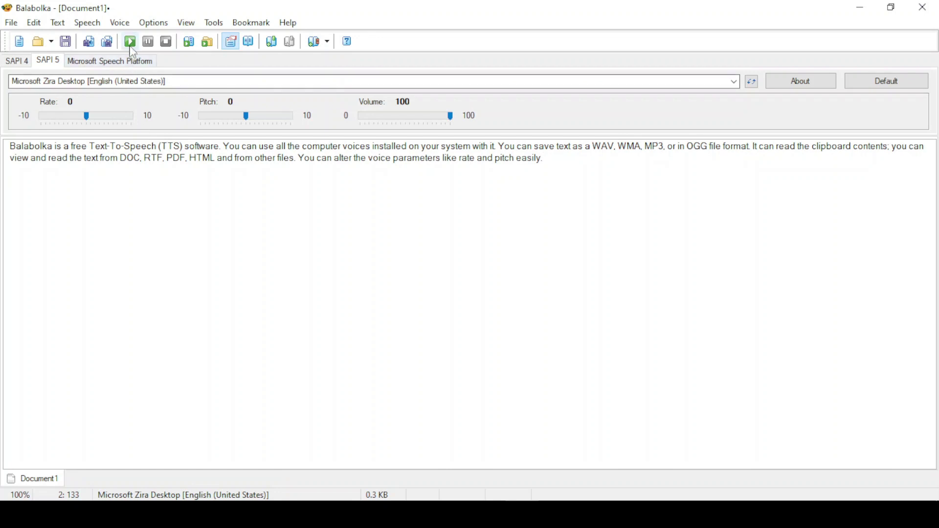
Read the document aloud with the Microsoft Zira Desktop voice and check the other available SAPI 5 voices.
left_click(132, 44)
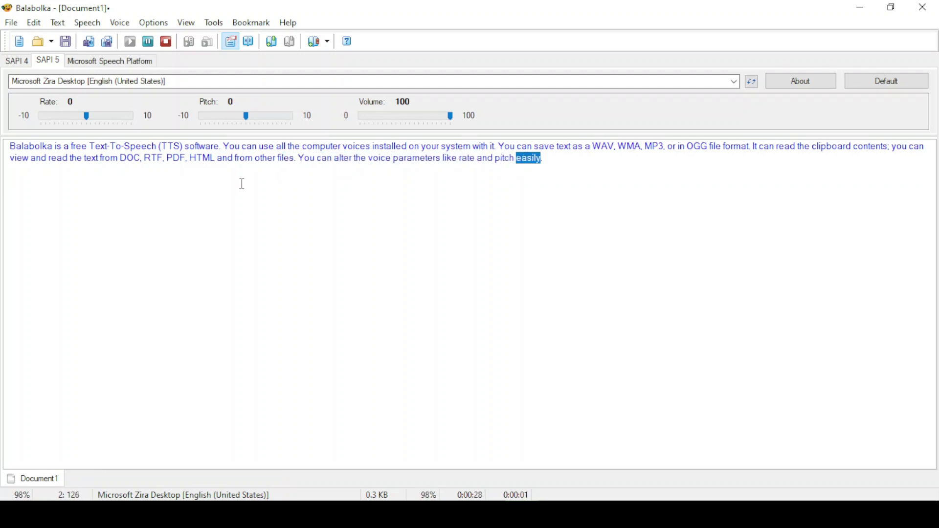
left_click(228, 83)
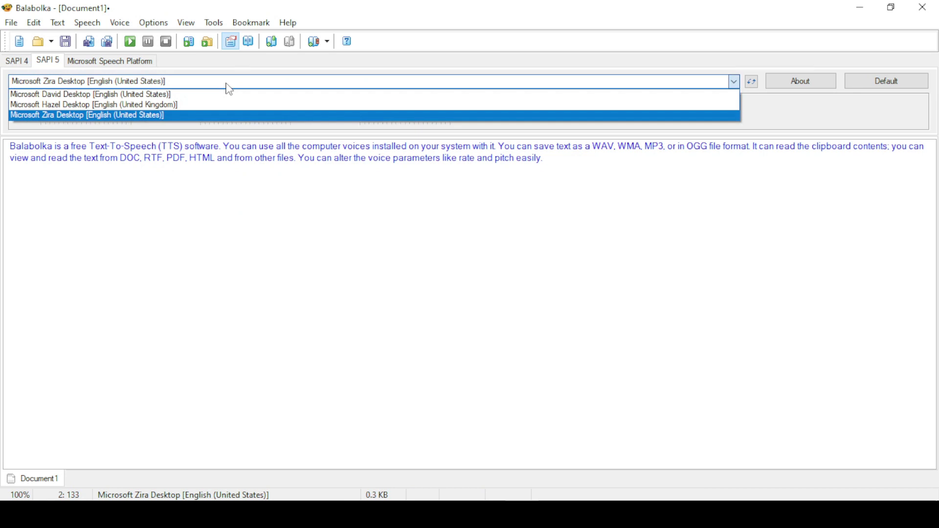
left_click(228, 84)
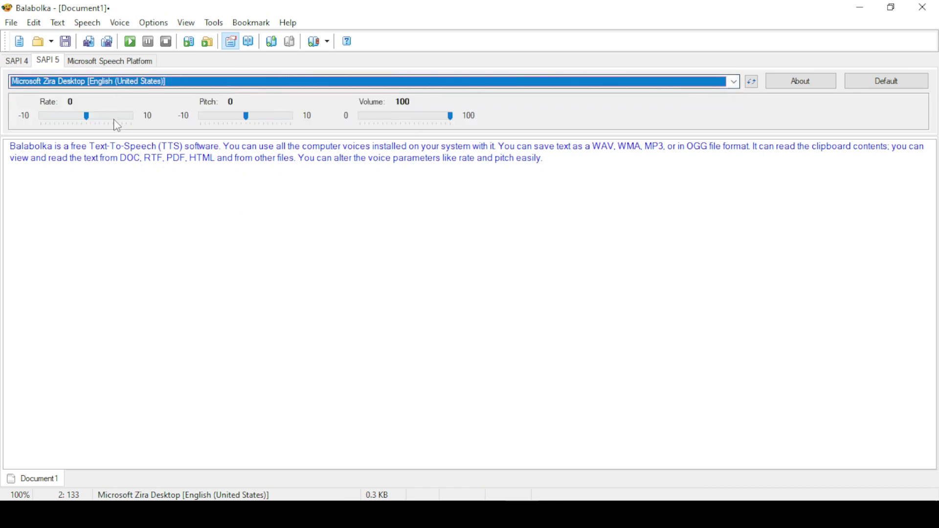
Read the text aloud while adjusting the voice pitch, ending at a pitch of 1.
left_click(249, 119)
mouse_move(249, 120)
left_mouse_down()
mouse_move(296, 120)
mouse_move(202, 122)
mouse_move(254, 120)
left_mouse_up()
left_click(131, 41)
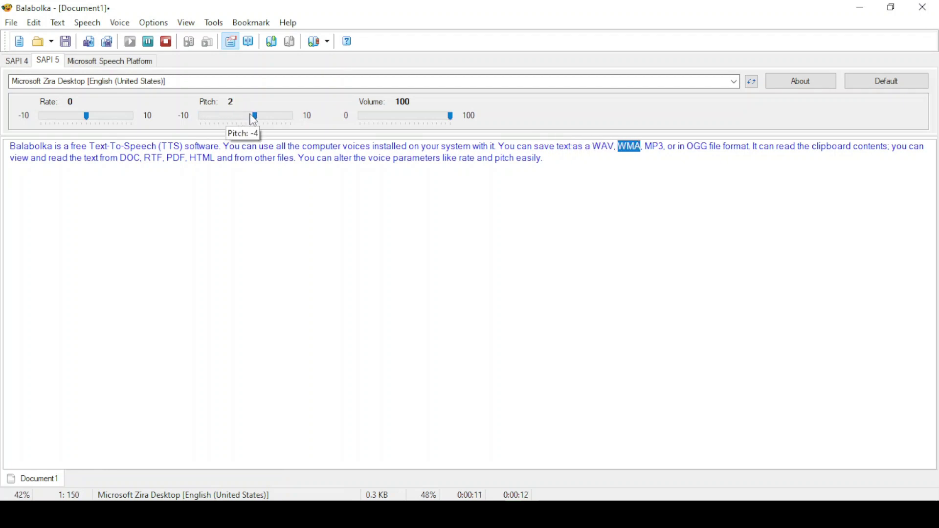
left_click(246, 120)
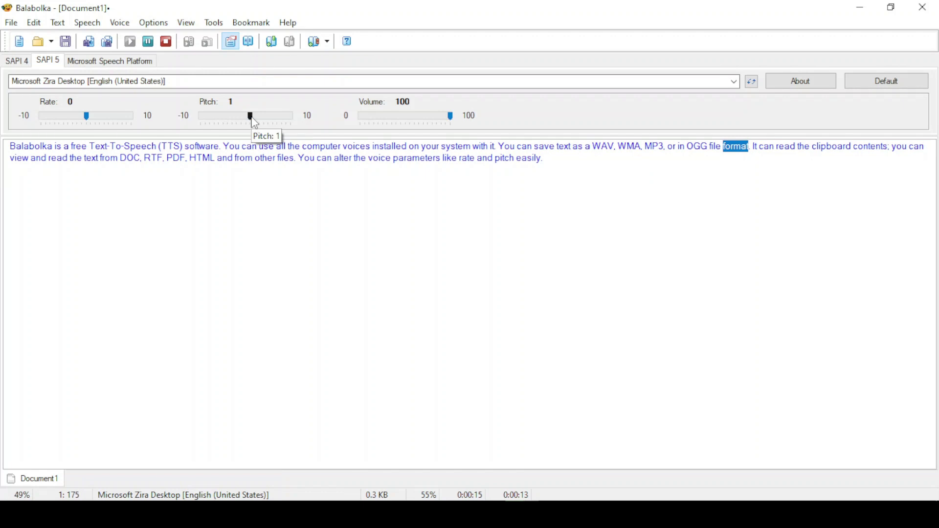
Try different volume and rate settings for the voice while the text is being read.
left_click(449, 121)
mouse_move(449, 118)
left_mouse_down()
mouse_move(395, 123)
mouse_move(445, 122)
left_mouse_up()
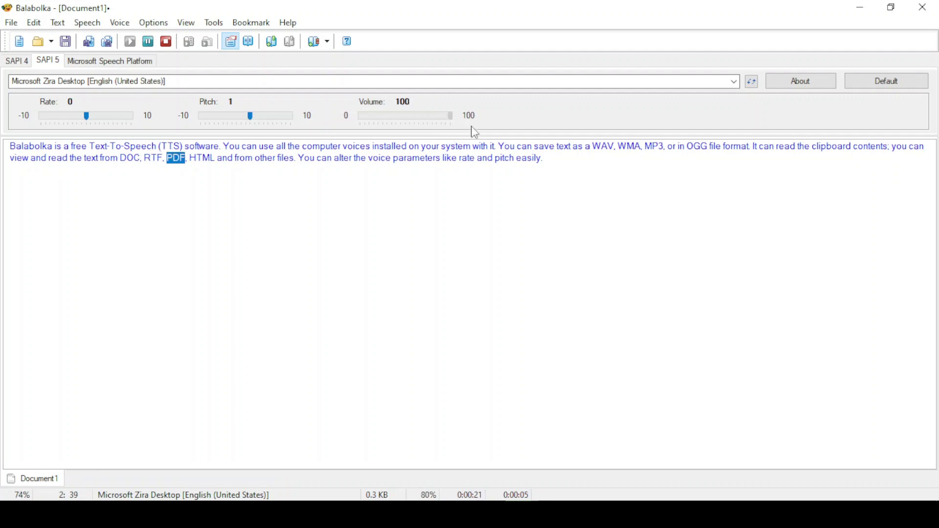
left_click_drag(86, 117, 123, 122)
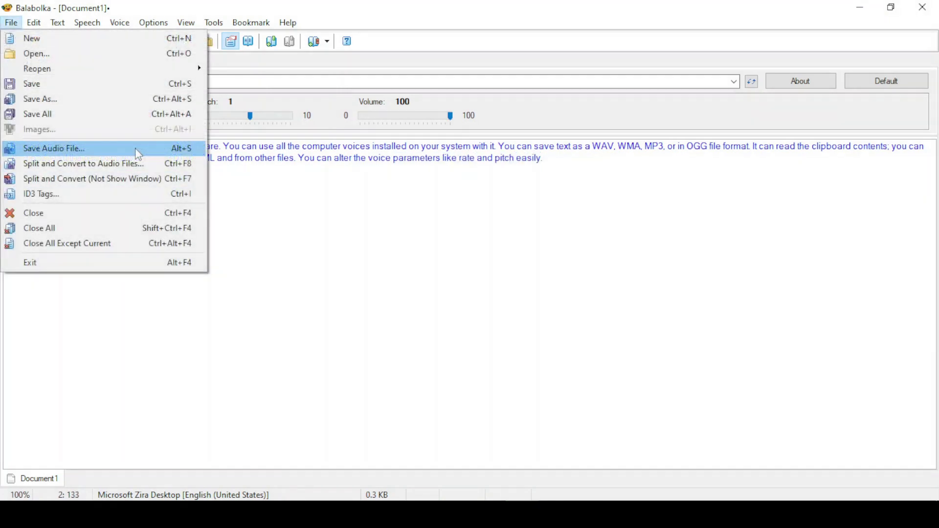
Open the Save Audio File dialog and examine the available audio file types.
left_click(127, 153)
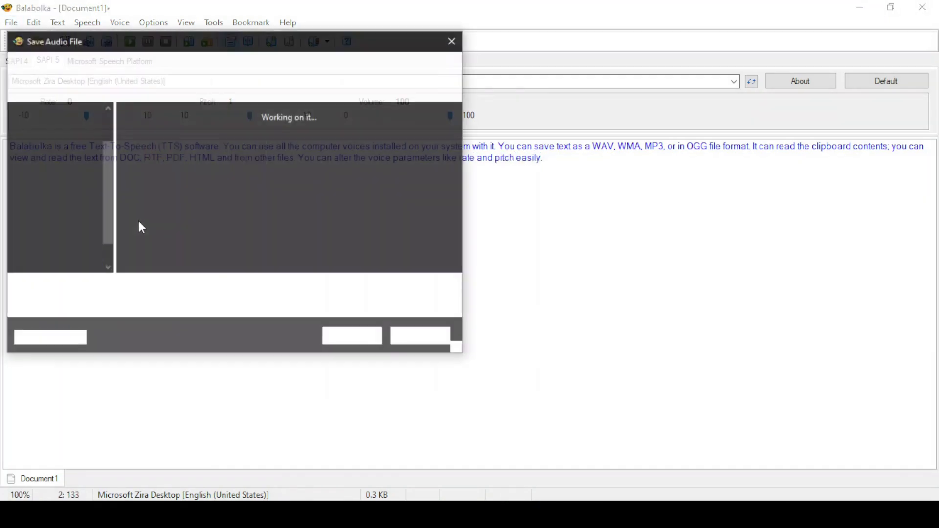
left_click(274, 315)
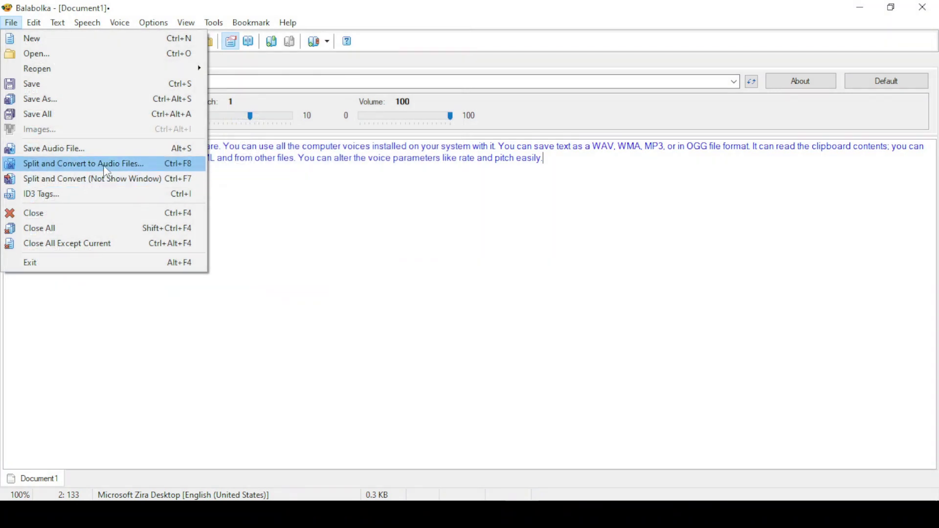
mouse_move(34, 22)
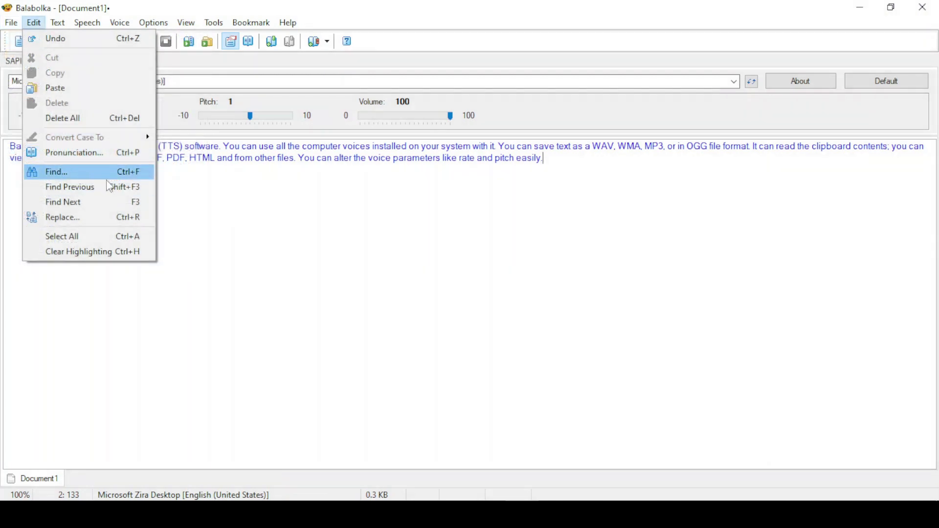
mouse_move(154, 22)
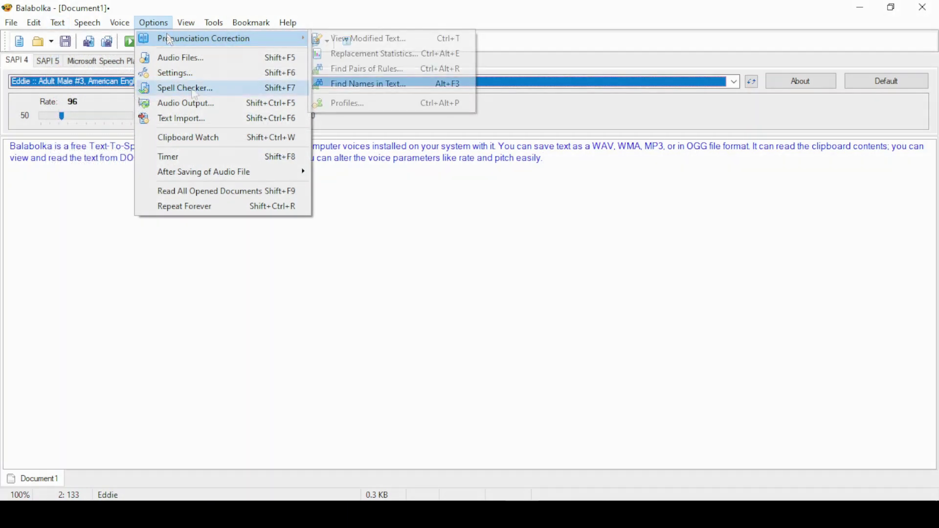
mouse_move(187, 23)
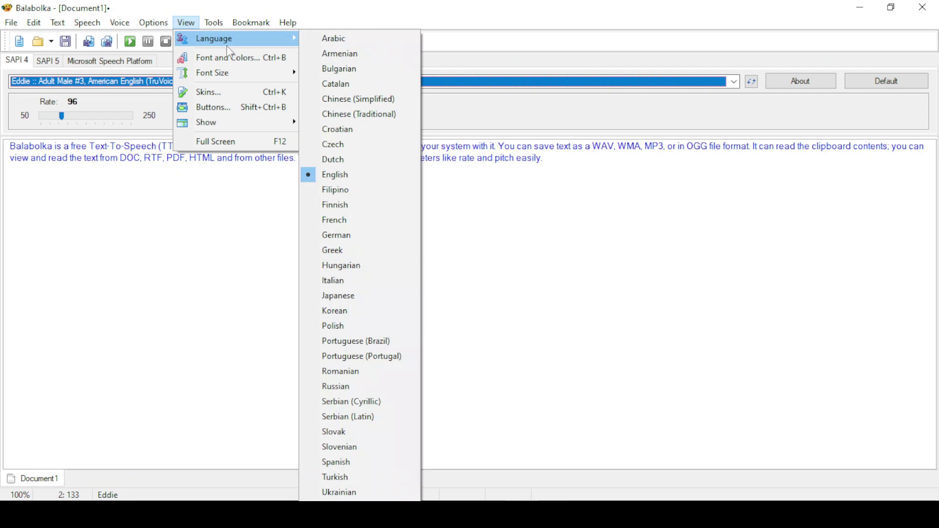
mouse_move(234, 78)
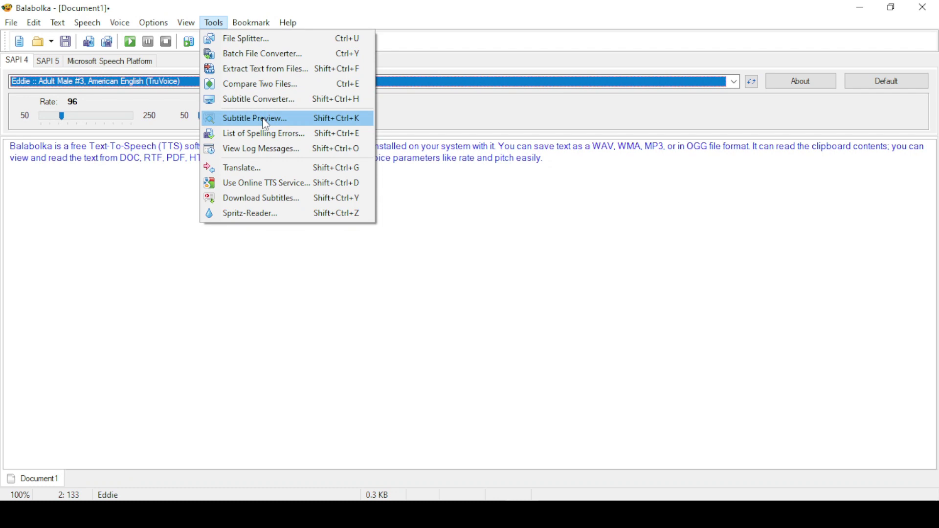
mouse_move(251, 22)
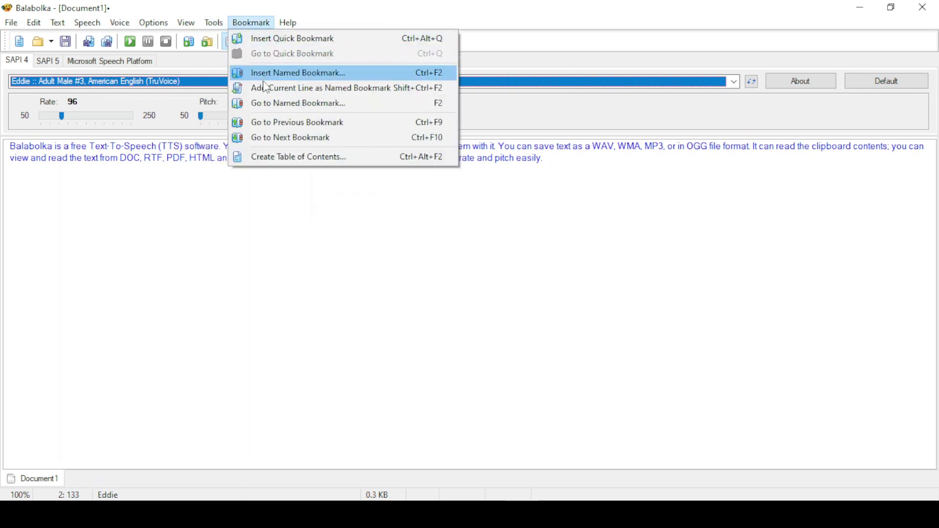
mouse_move(289, 22)
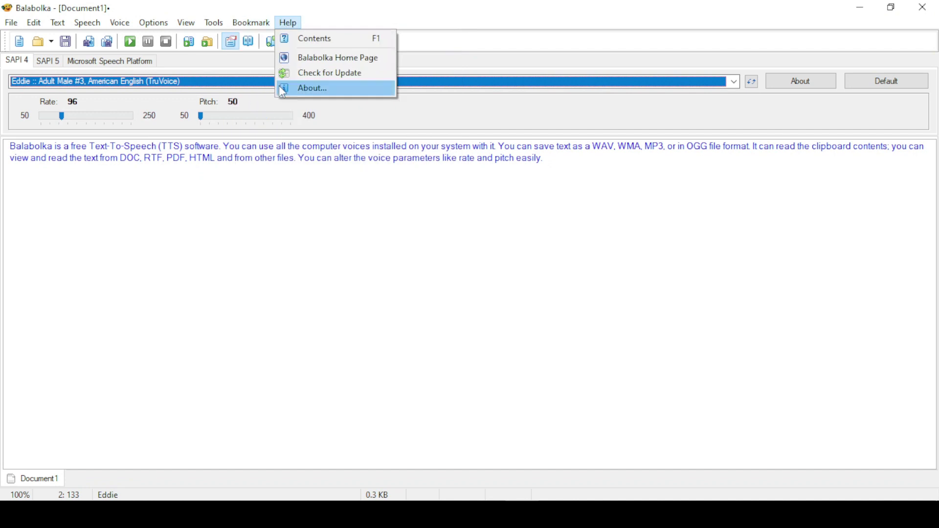
left_click(230, 185)
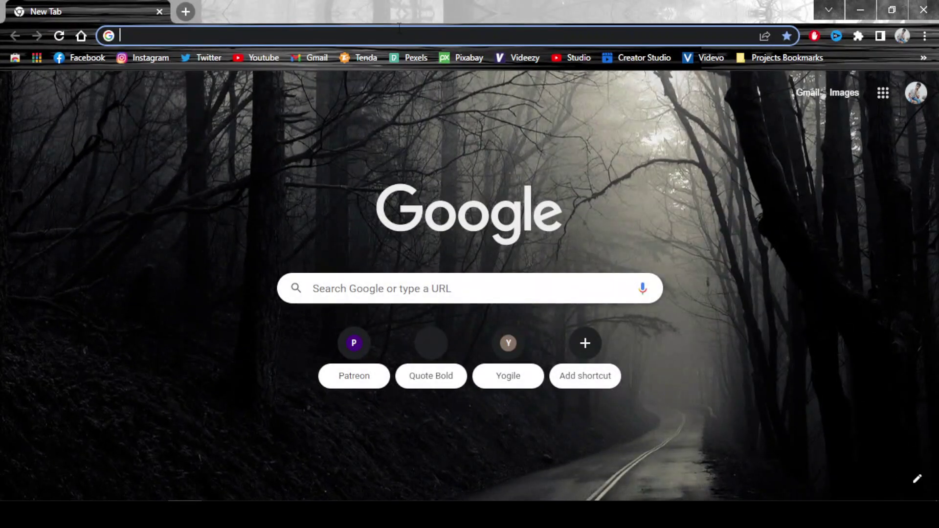
Switch to Chrome, go to speakabo.com and open its text-to-speech converter.
type("speakabo.com")
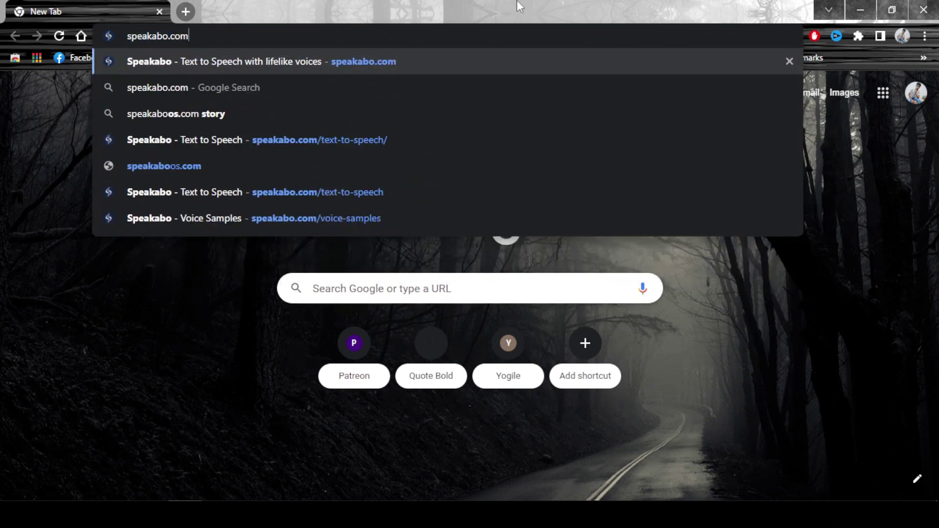
key("Return")
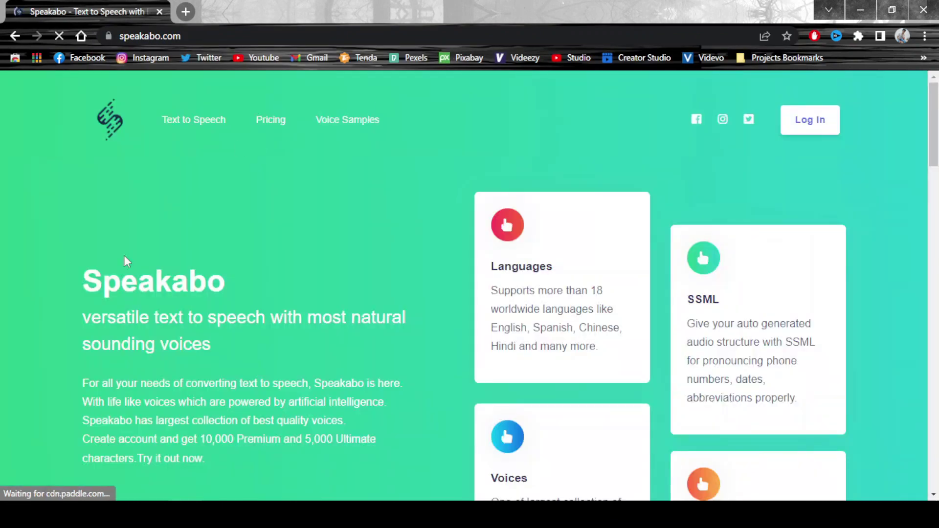
scroll(63, 220, "down", 2)
scroll(63, 221, "down", 2)
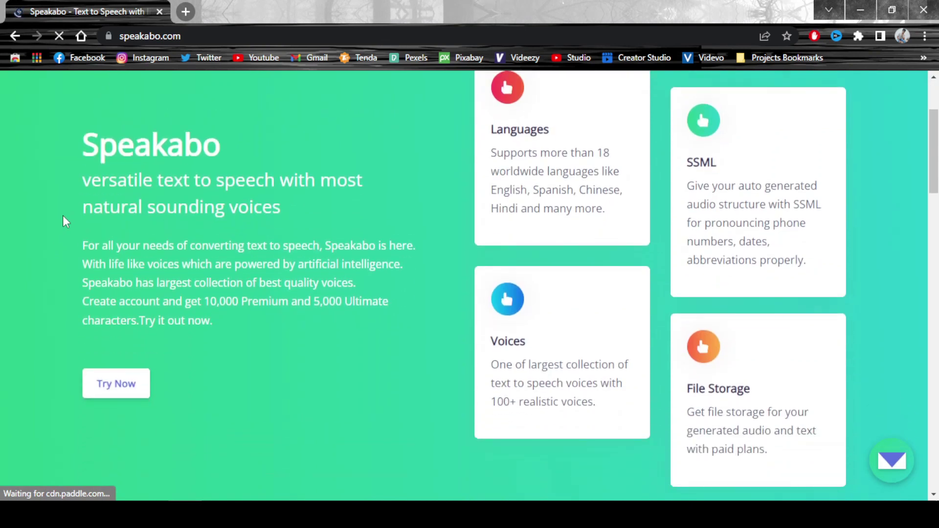
left_click(129, 392)
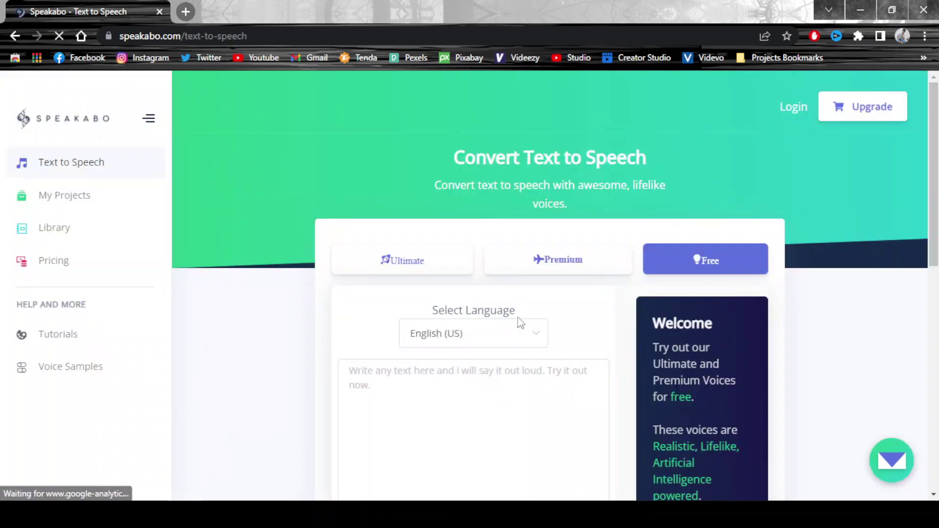
Enter the paragraph starting "The Speakabo tool enables you to convert text-to-speech and download it in MP3 format" as the text for conversion.
scroll(846, 324, "down", 3)
left_click(417, 239)
type("The Speakabo tool enables you to convert text-to-speech and download it in MP3 format. It's not the only tool that allows you to do this, but that doesn't make it any less convenient. Students can use this service the next time they have a group project and need to make a presentation. You can record questions or dialogue in advance and play it while you're making video essays, as well.")
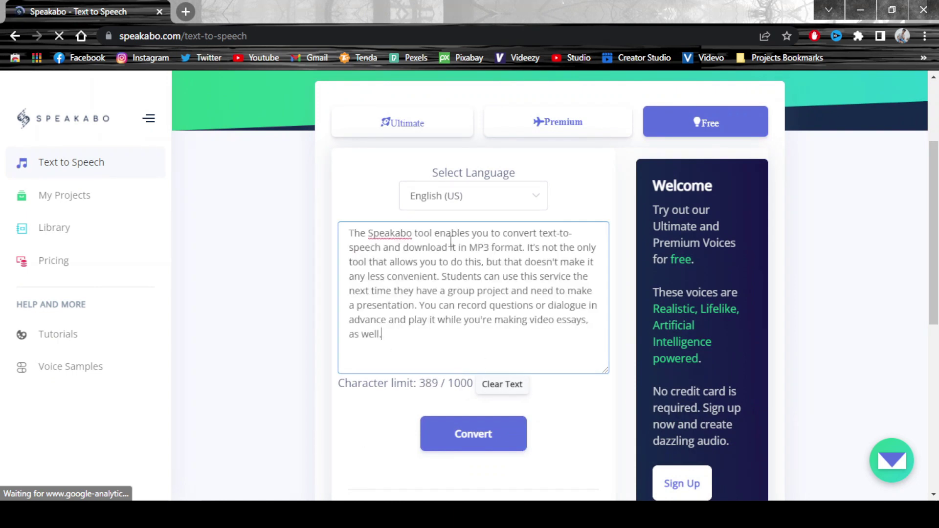
Convert the entered paragraph to speech and play the resulting audio.
scroll(357, 258, "down", 4)
left_click(484, 237)
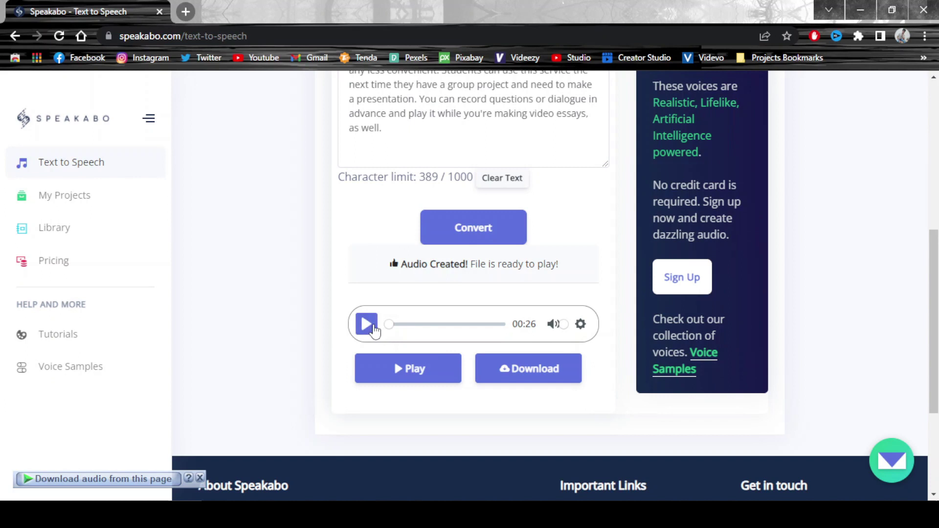
left_click(367, 324)
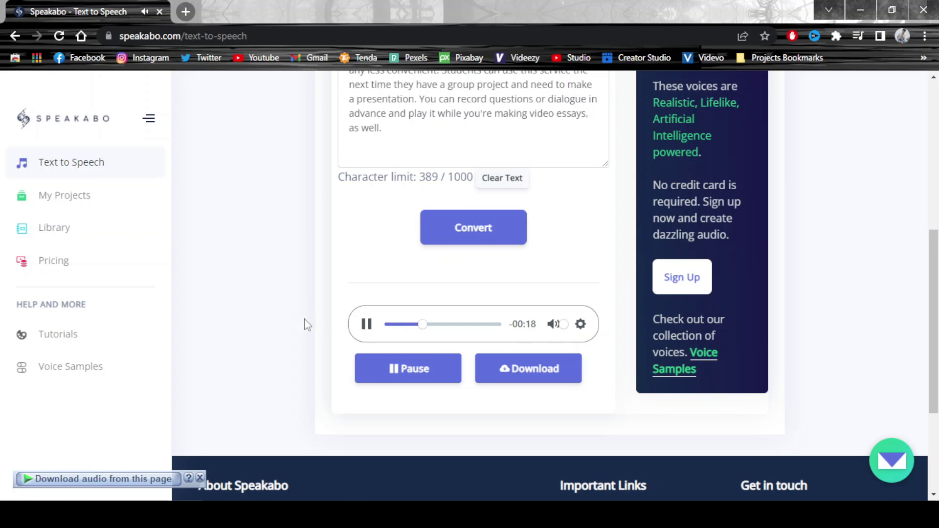
scroll(306, 323, "up", 1)
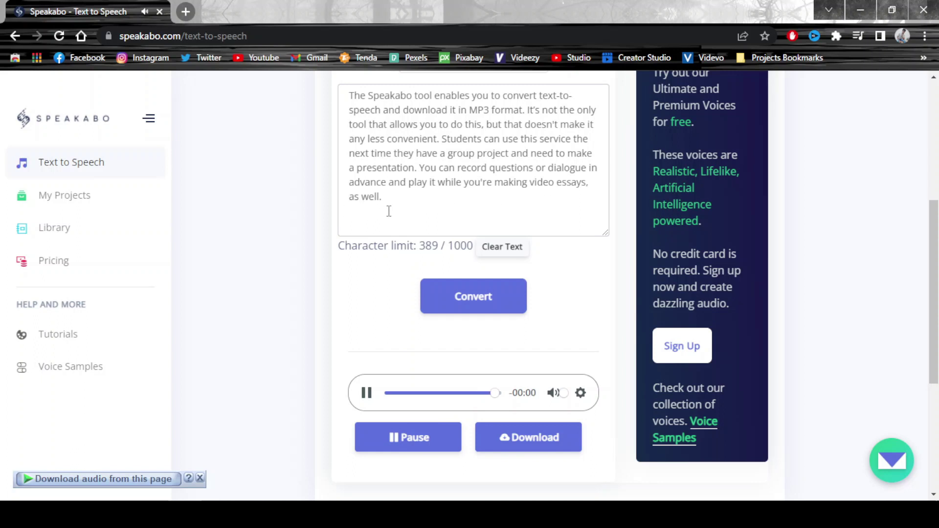
Download the converted speech as an MP3 file to the Videos folder.
left_click(521, 440)
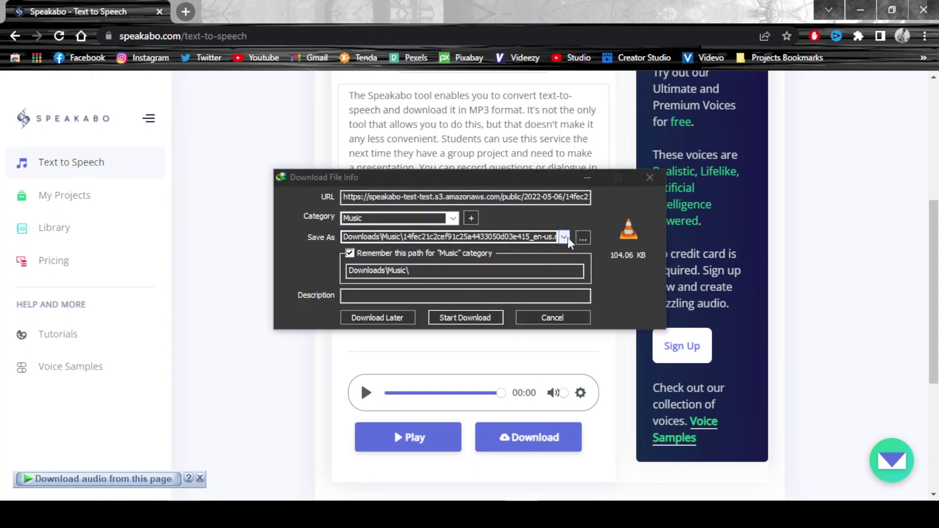
left_click(565, 236)
left_click(483, 298)
left_click(465, 317)
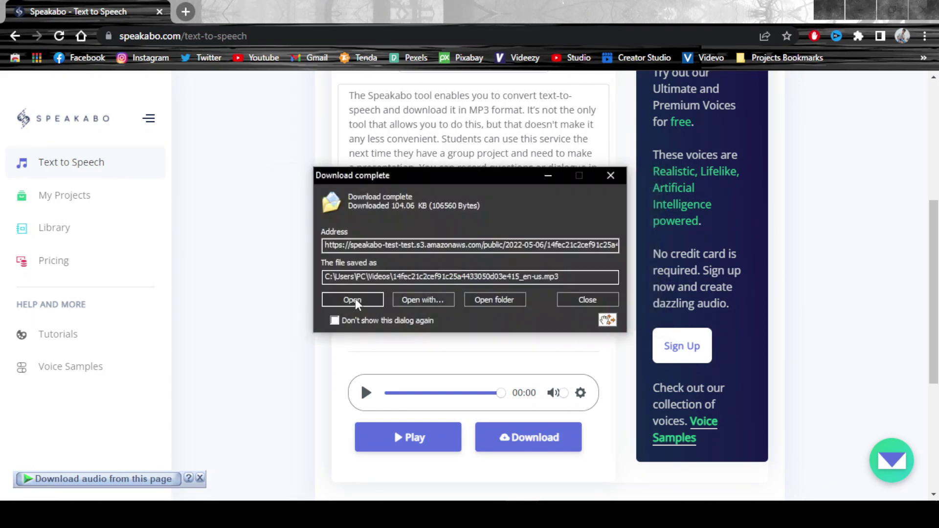
Play the downloaded MP3 in VLC media player, raise the volume to 125% and skip to near the end.
left_click(380, 301)
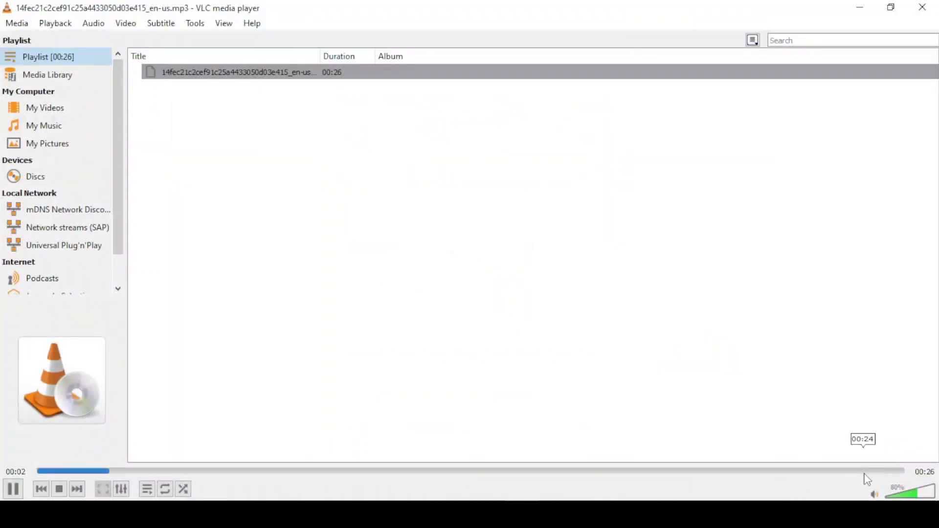
scroll(904, 497, "up", 4)
scroll(904, 497, "up", 5)
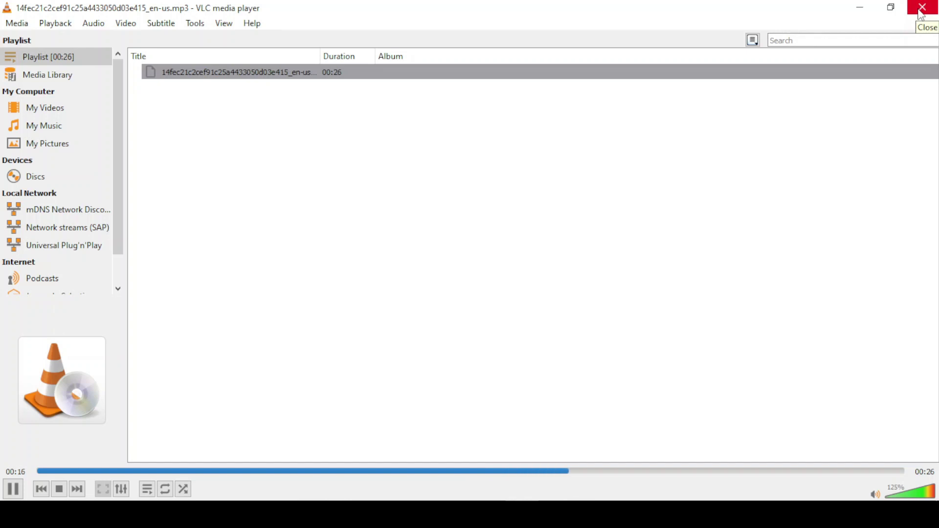
left_click_drag(650, 481, 872, 474)
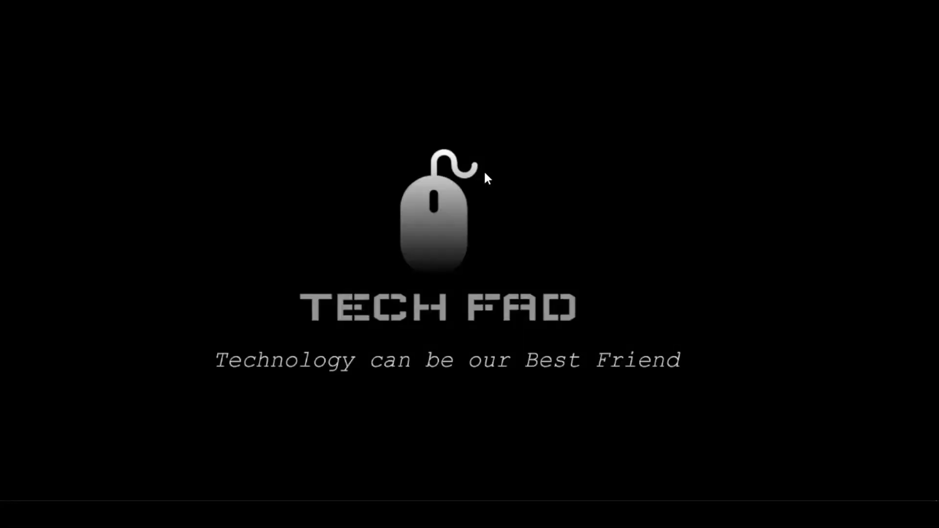
Launch Descript and maximize its window on the Overdub voices page.
key("super")
type("descr")
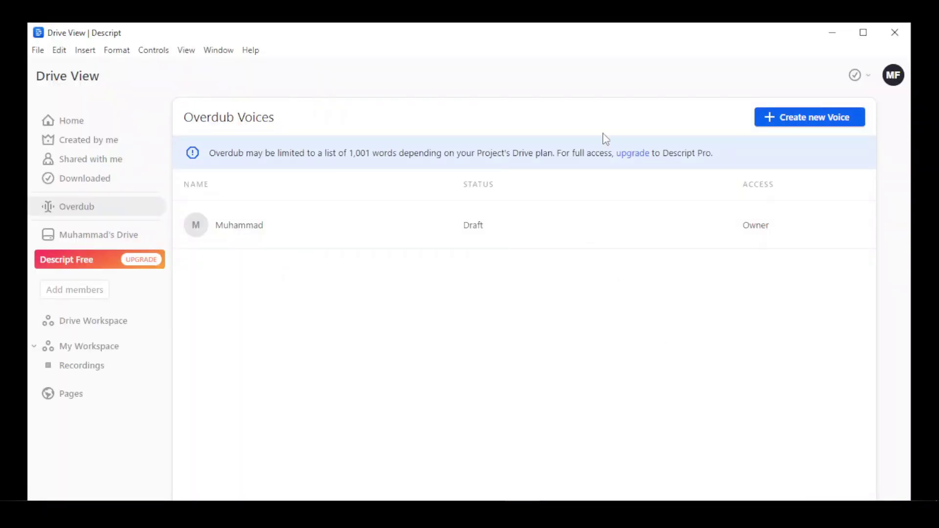
left_click(861, 33)
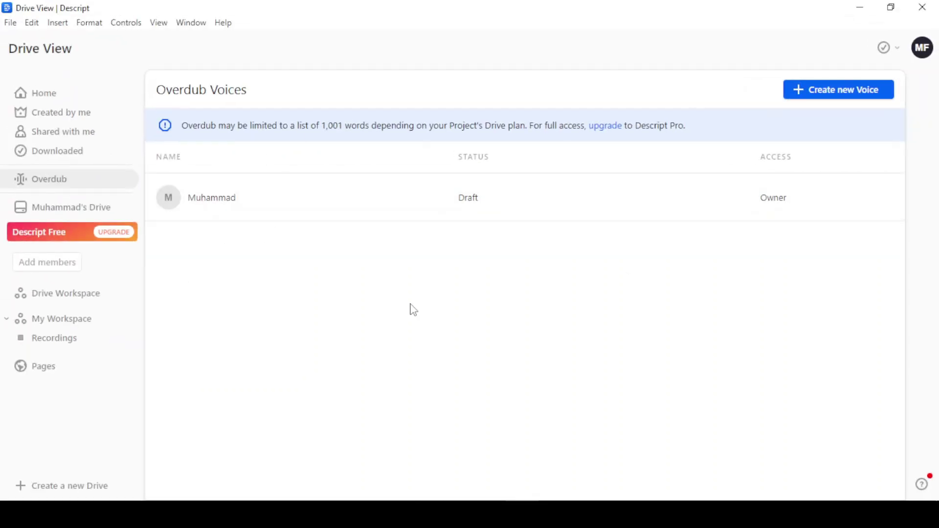
Create a new Overdub voice named "First".
left_click(842, 93)
type("F")
key("BackSpace")
type("First")
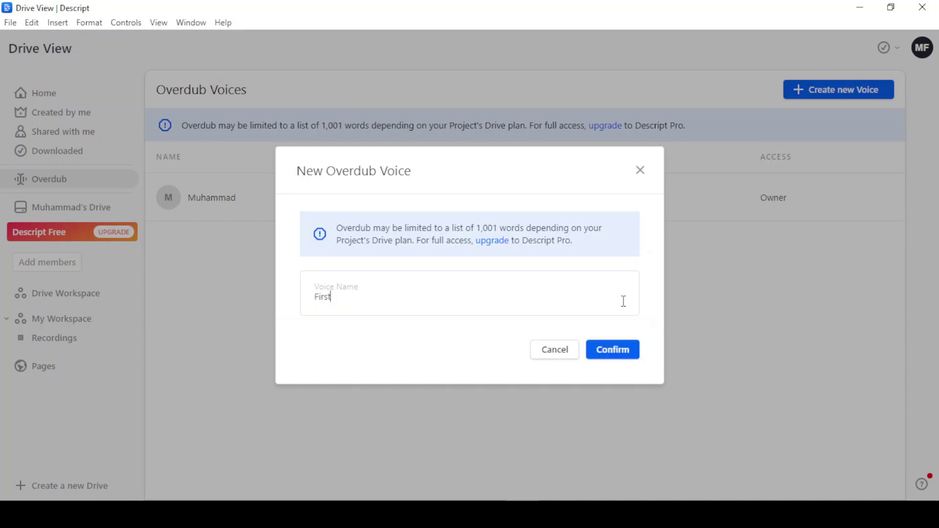
key("Return")
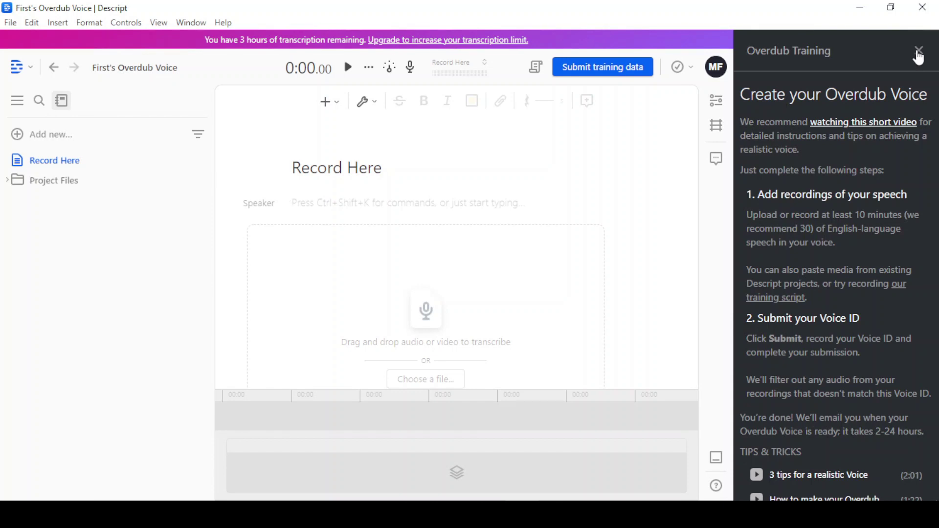
Close the Overdub training instructions and enter a script starting "Descript is an all-in-one editor that makes editing as easy as a word doc.".
left_click(919, 52)
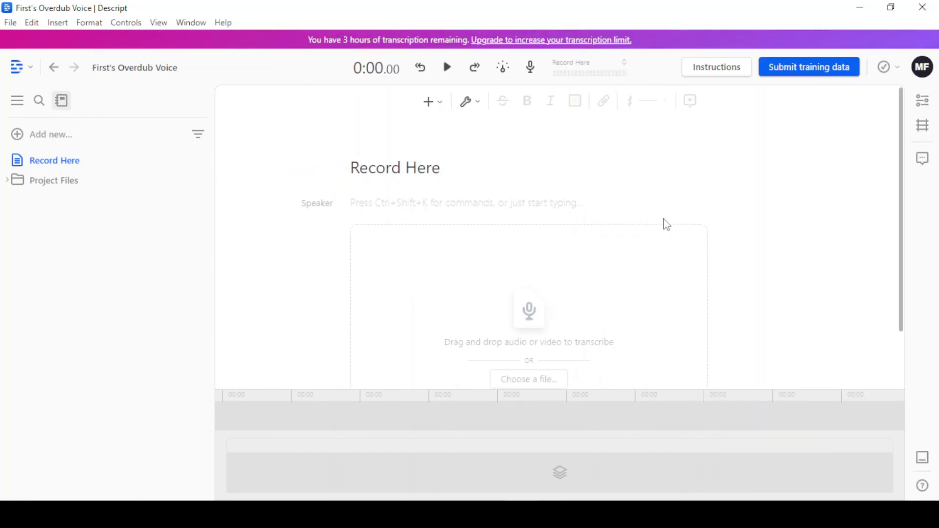
type("Descript is an all-in-one editor that makes editing as easy as a word doc. Upload media or record directly in Descript to instantly transcribe your file into text, then tweak the text to directly edit your media clips. Transcriptions are fast and accurate, and comes with automatic speaker detection. Edit out filler words and silence gaps with a single click. Record your screen and webcam, edit out mistakes in seconds, and publish to a link for sharing right away. Access pro editing features, such as multi-track editing, live collaboration, auto-captioning, and much more.")
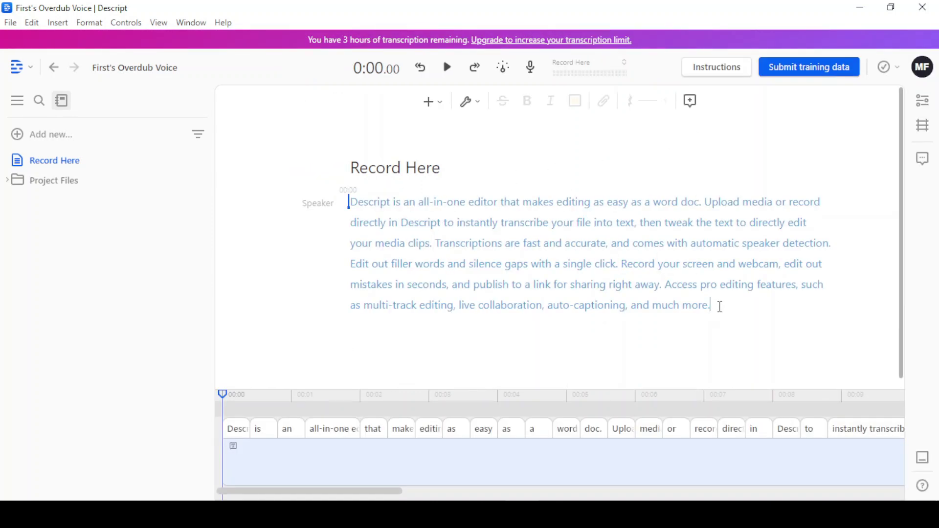
Assign the stock voice Don as the script's speaker, then play the generated narration and pause it after the first sentences.
left_click(323, 209)
mouse_move(351, 370)
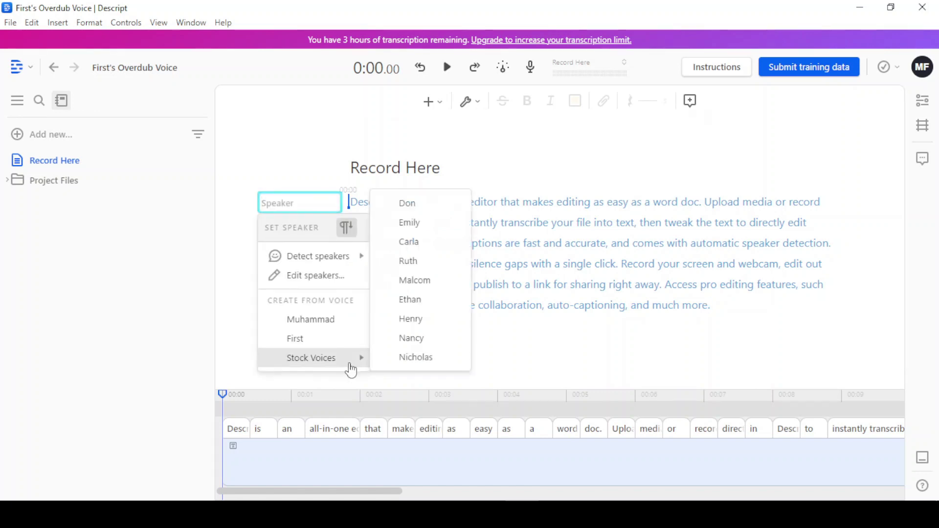
left_click(429, 210)
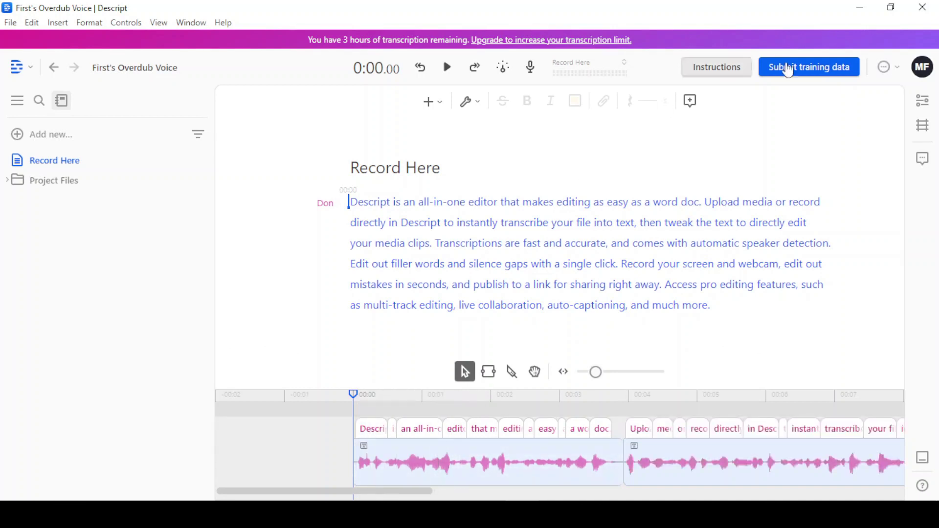
left_click(448, 77)
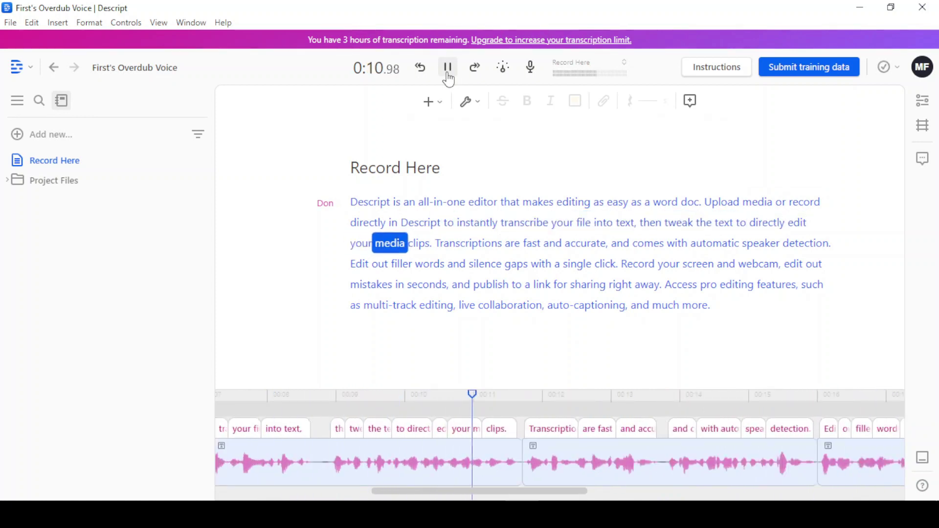
left_click(449, 79)
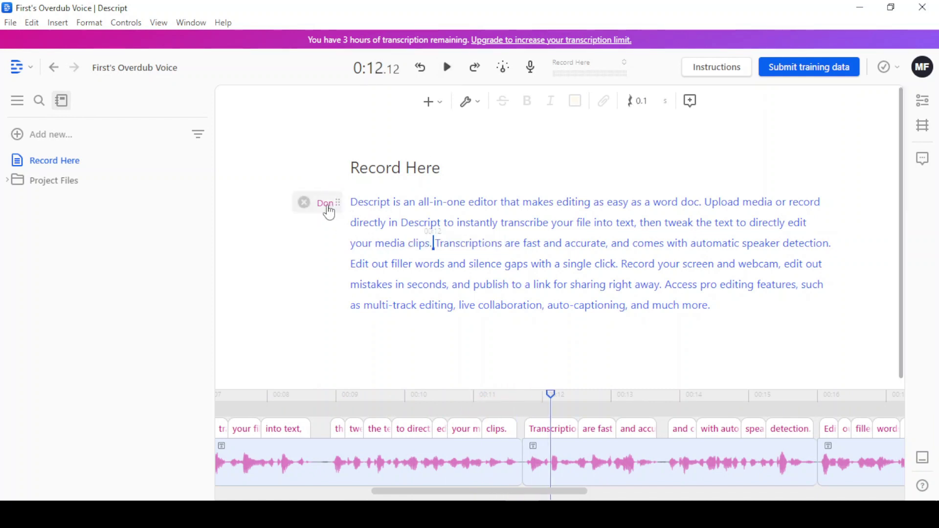
Switch the script's speaker to the Calm style of the Don voice.
left_click(327, 204)
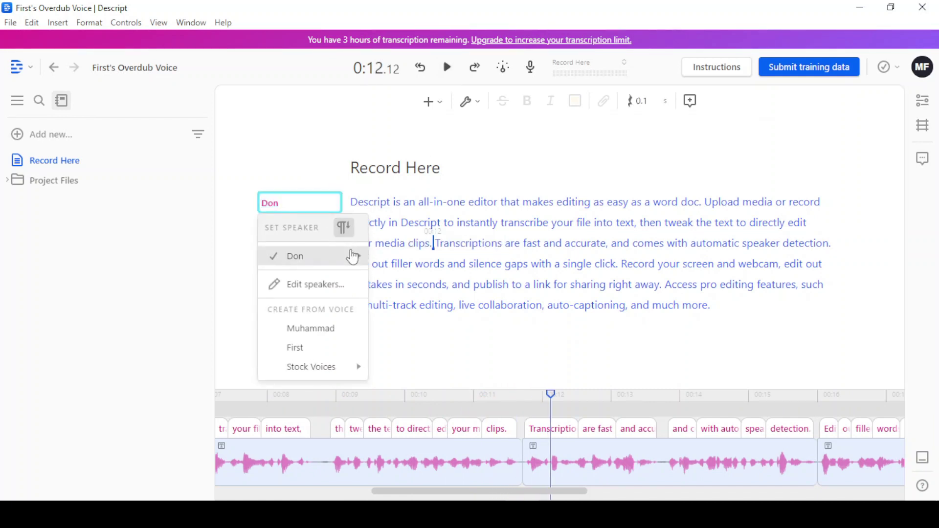
mouse_move(353, 256)
left_click(376, 309)
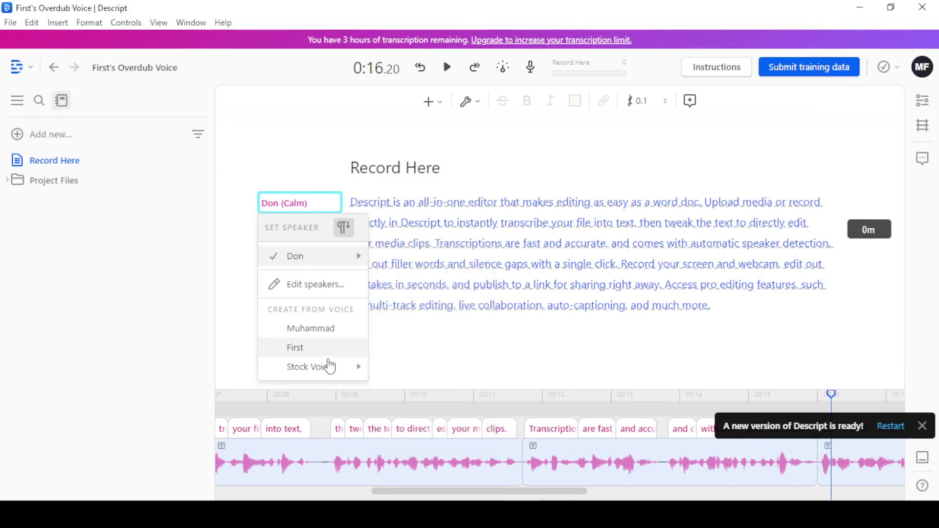
Preview the Emily and Carla samples among the stock voices available for the script's speaker.
mouse_move(340, 369)
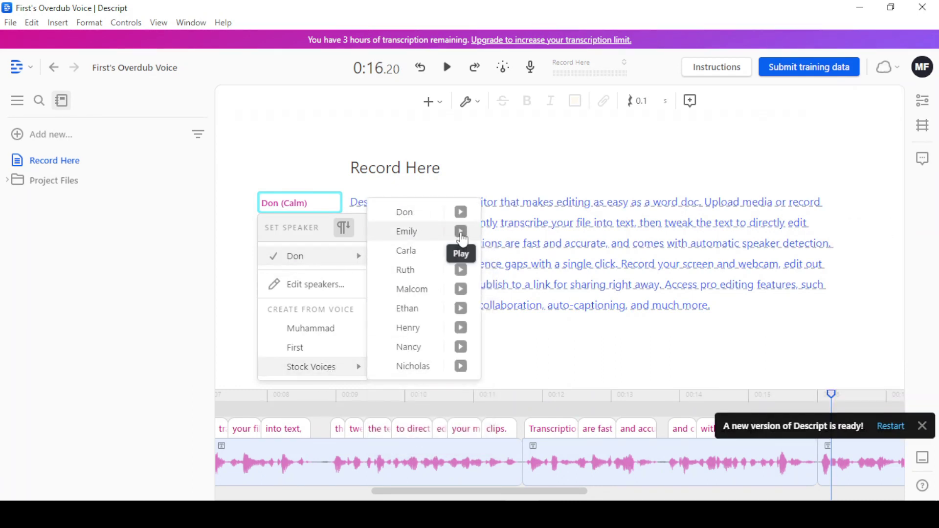
left_click(461, 233)
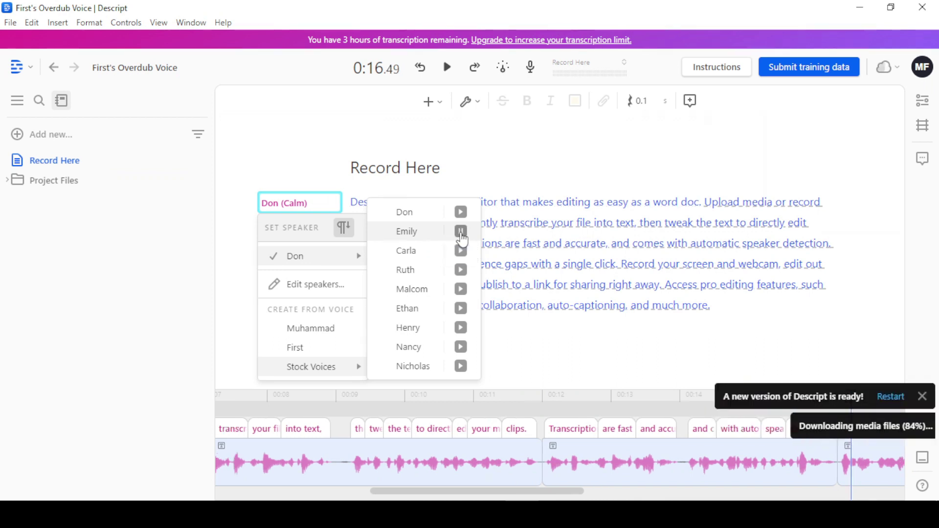
left_click(461, 252)
left_click(461, 252)
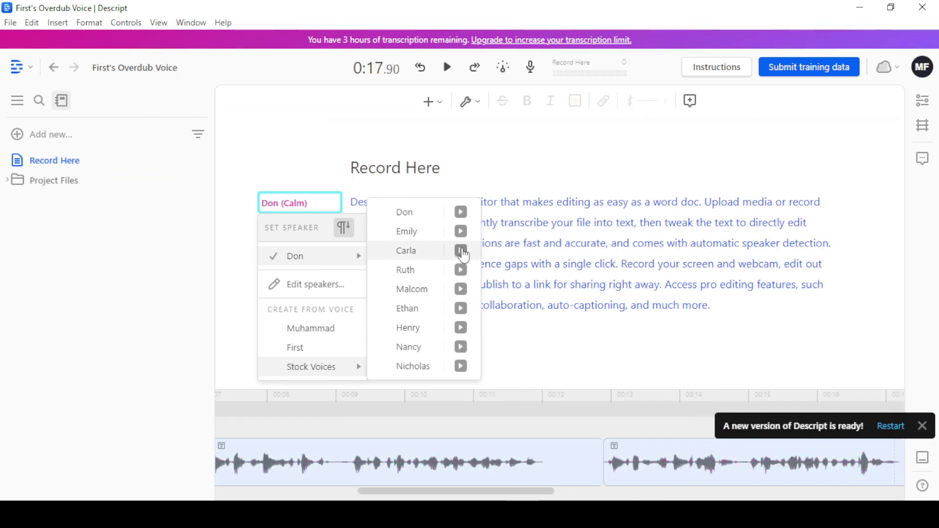